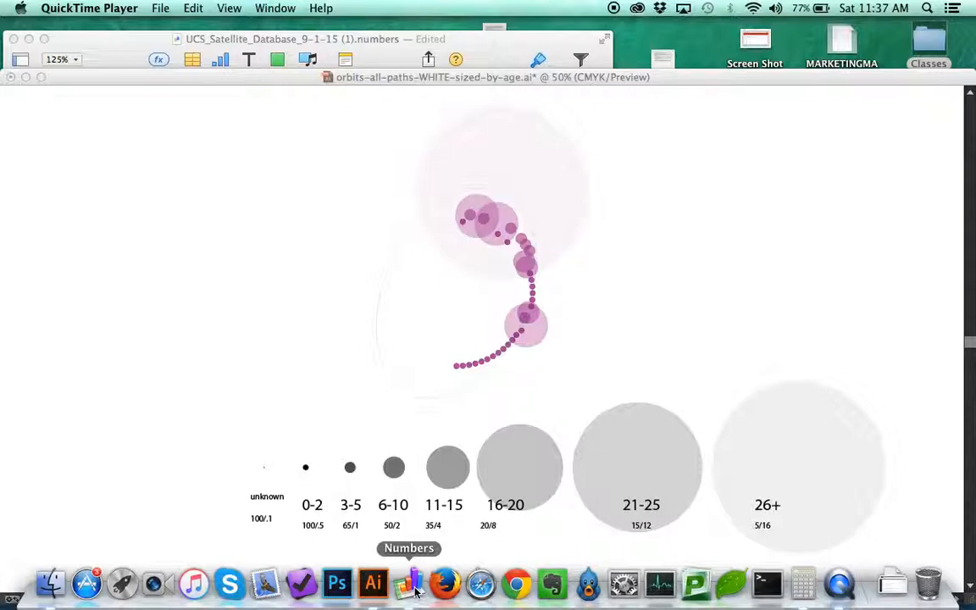
- Switch to Numbers and examine the Date of Launch column and the satellite ages beside it in Sheet1
click(412, 590)
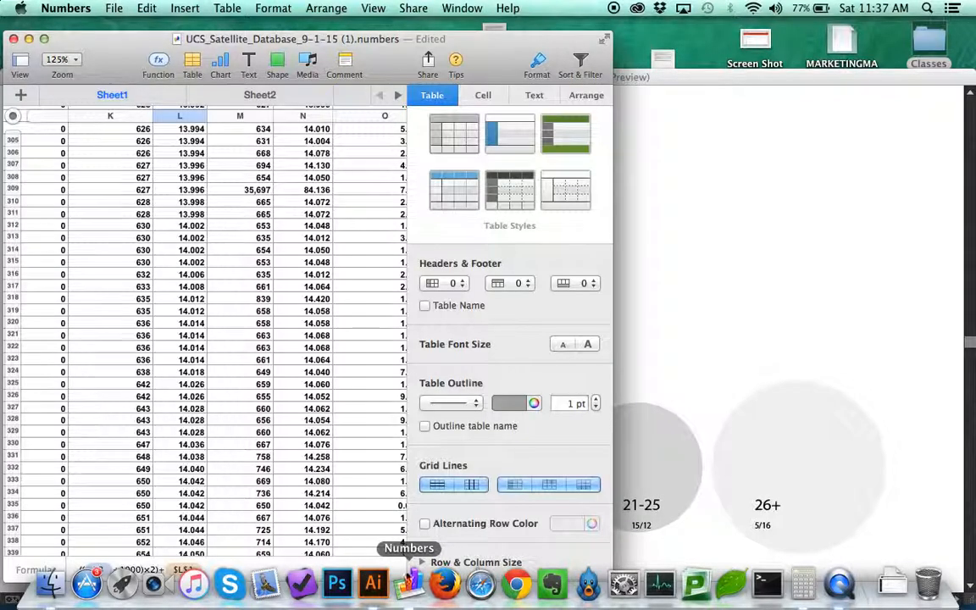
scroll(312, 294, right, 3)
scroll(311, 294, right, 5)
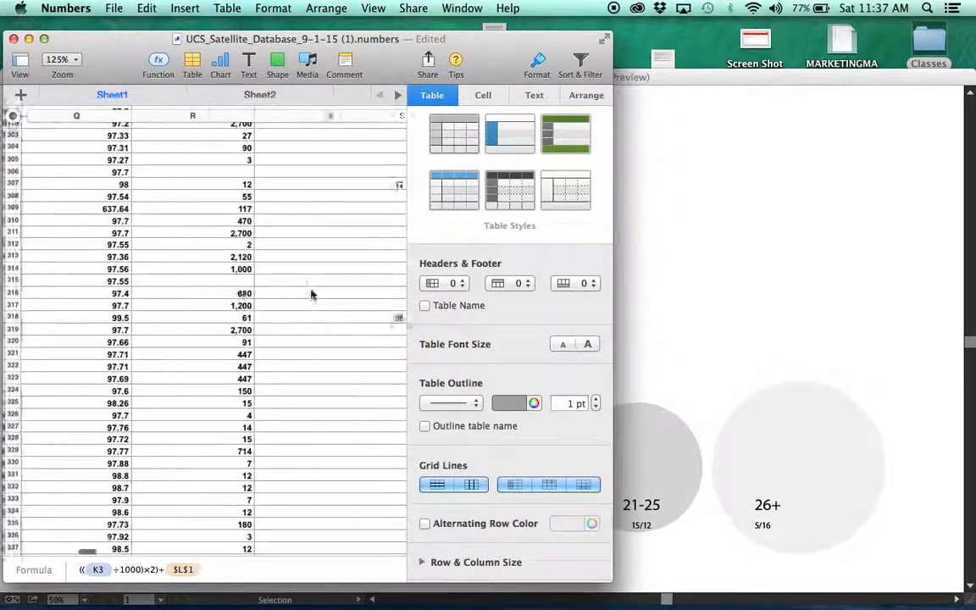
scroll(311, 294, up, 20)
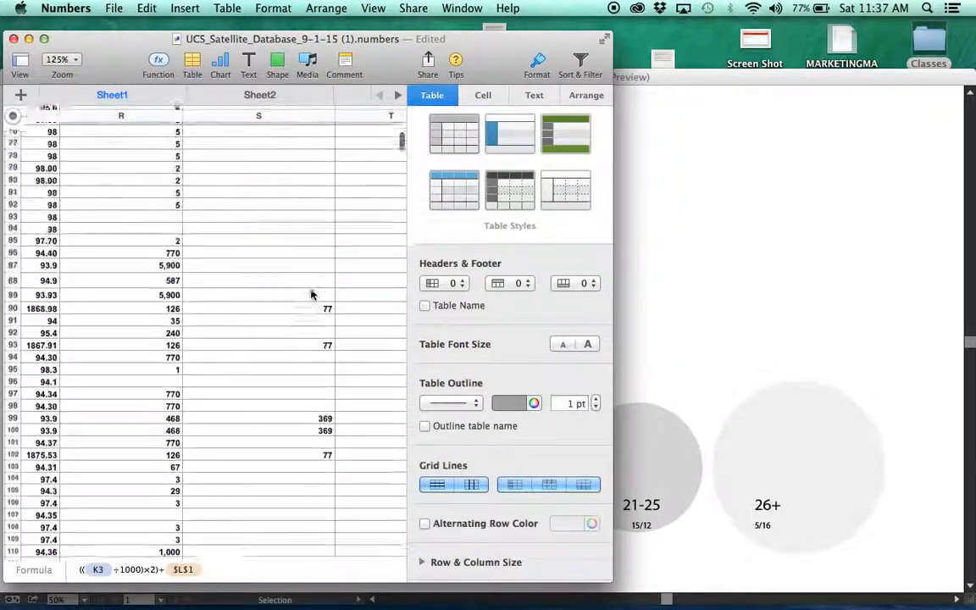
scroll(311, 294, right, 3)
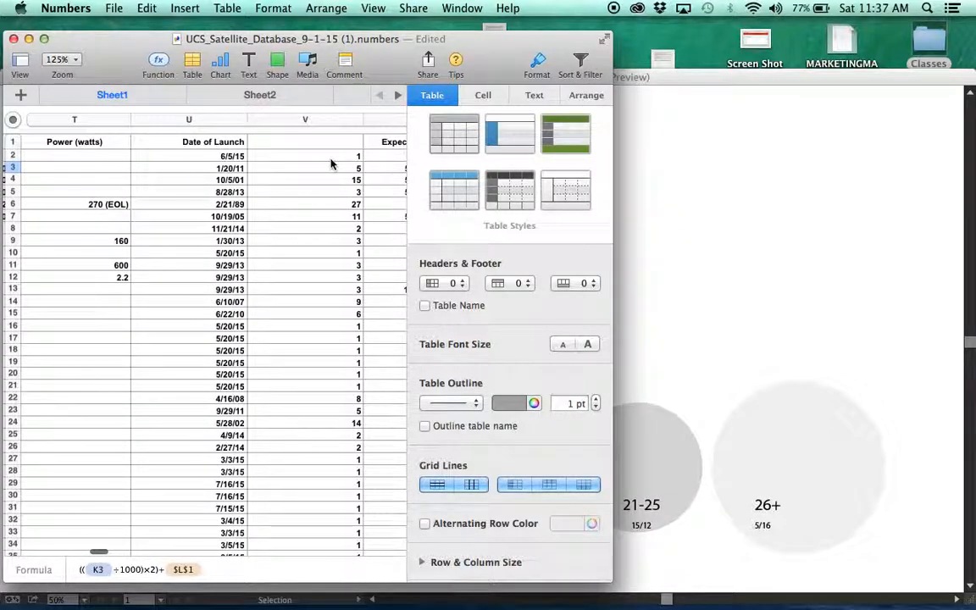
scroll(334, 161, right, 1)
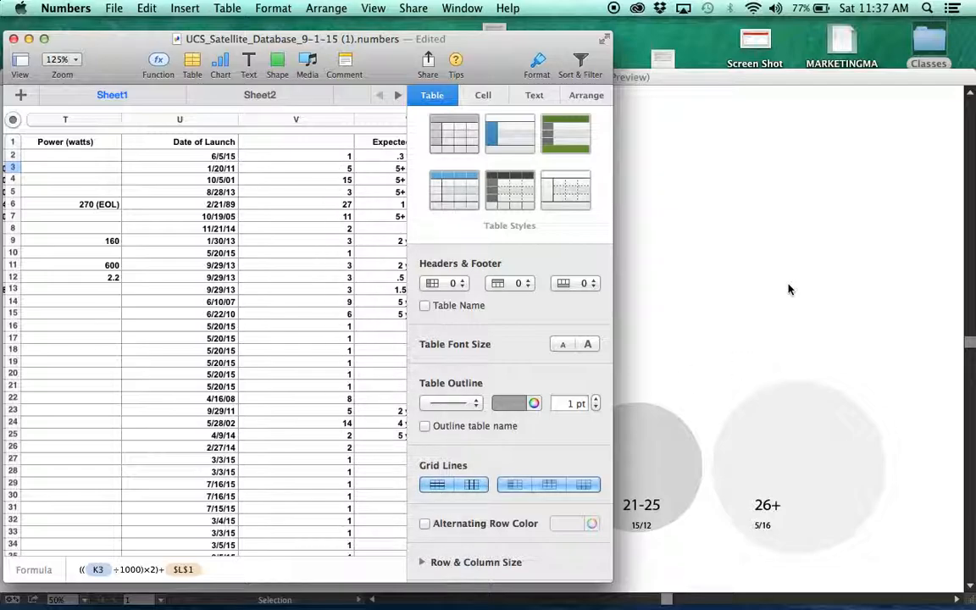
- Switch to Illustrator, review the age scale below the orbit dots, and bring back the hidden tools and panels
click(716, 259)
scroll(725, 295, down, 3)
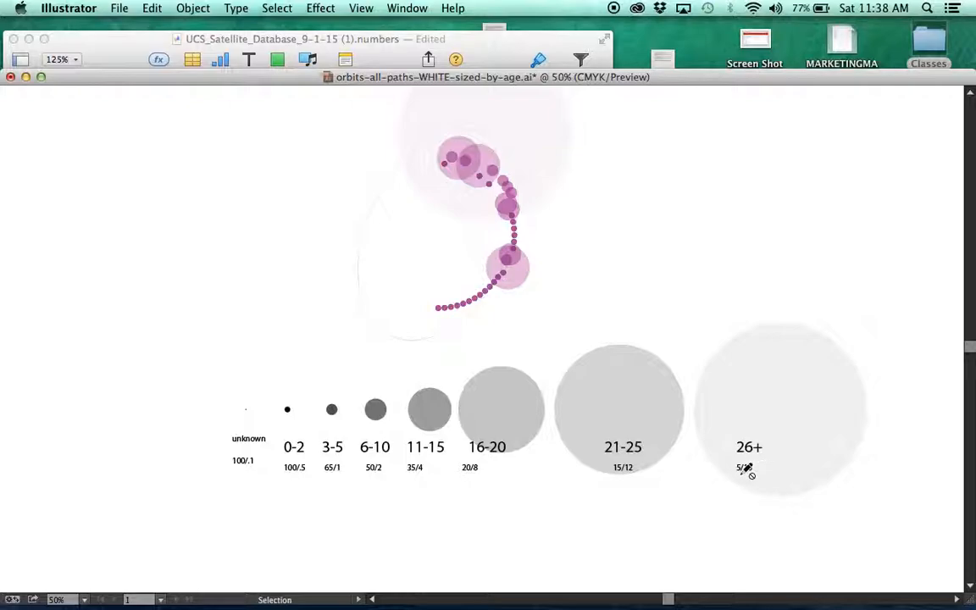
key(super+equal)
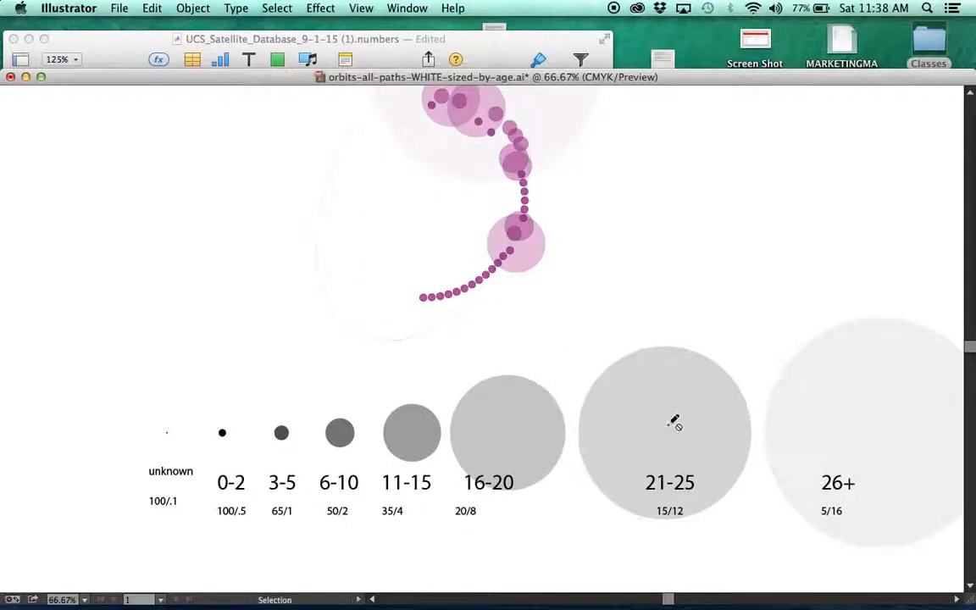
scroll(674, 421, up, 3)
key(Tab)
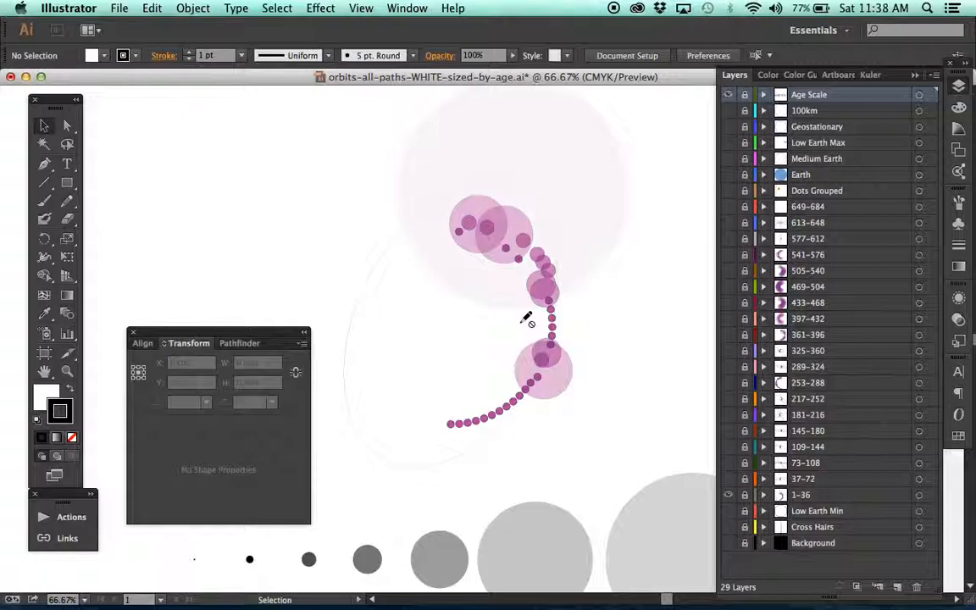
- Examine the unknown-age dot on the age scale and compare the scale with the sized satellite dots of layer 1-36
scroll(526, 318, left, 10)
scroll(526, 319, down, 4)
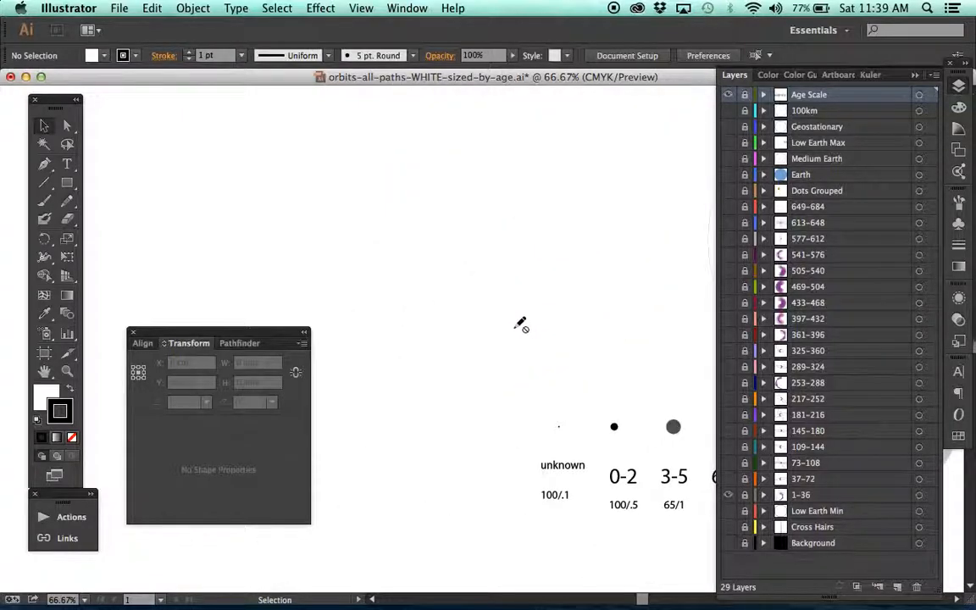
key(super+plus)
key(super+plus)
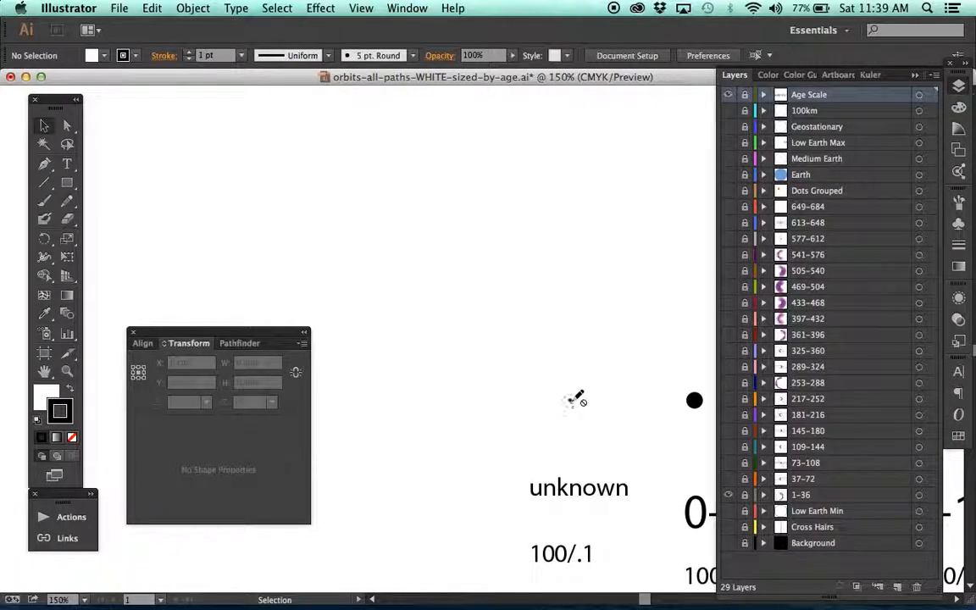
key(super+minus)
key(super+minus)
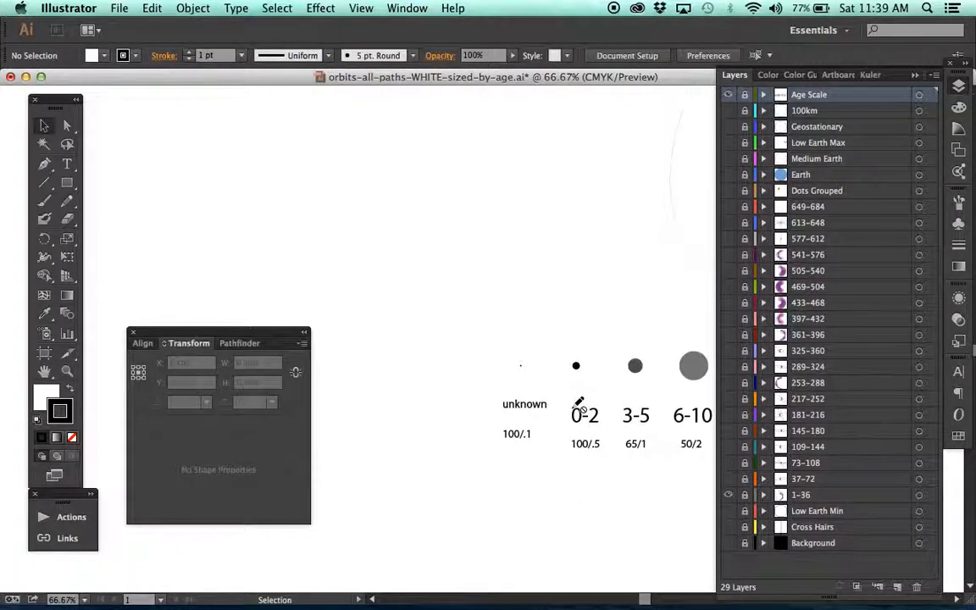
scroll(579, 405, up, 5)
scroll(579, 405, right, 5)
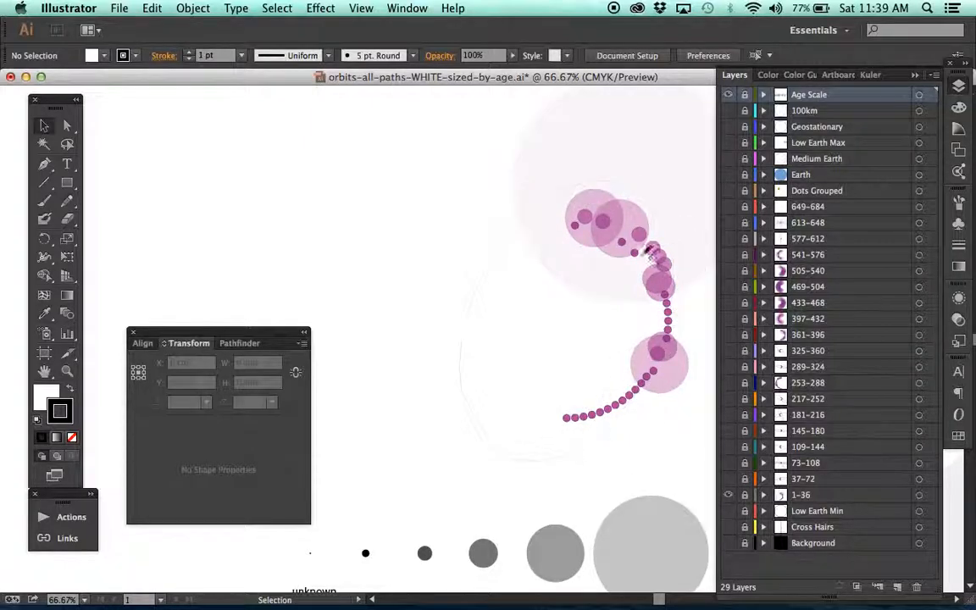
key(super+minus)
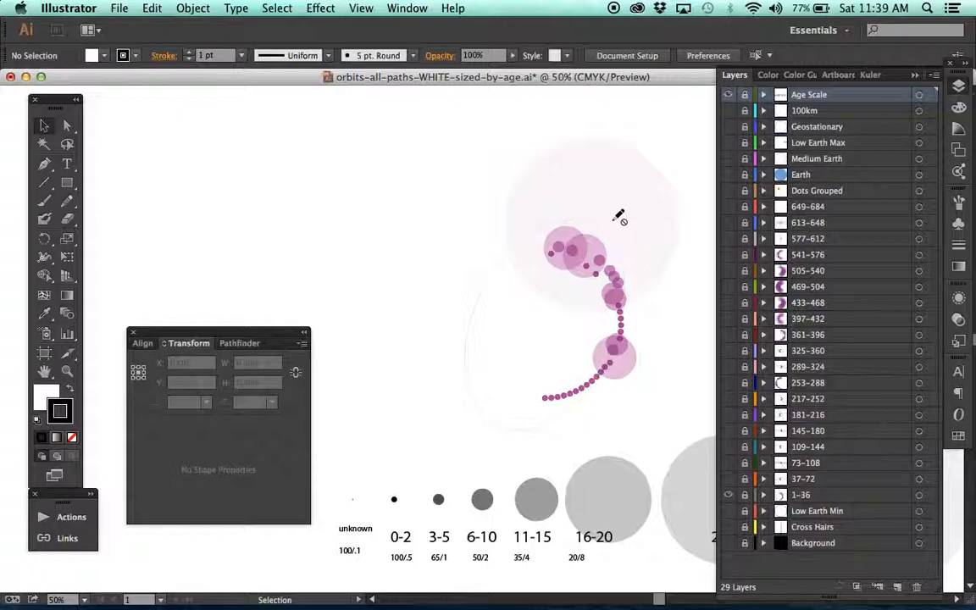
key(super+plus)
scroll(593, 221, right, 2)
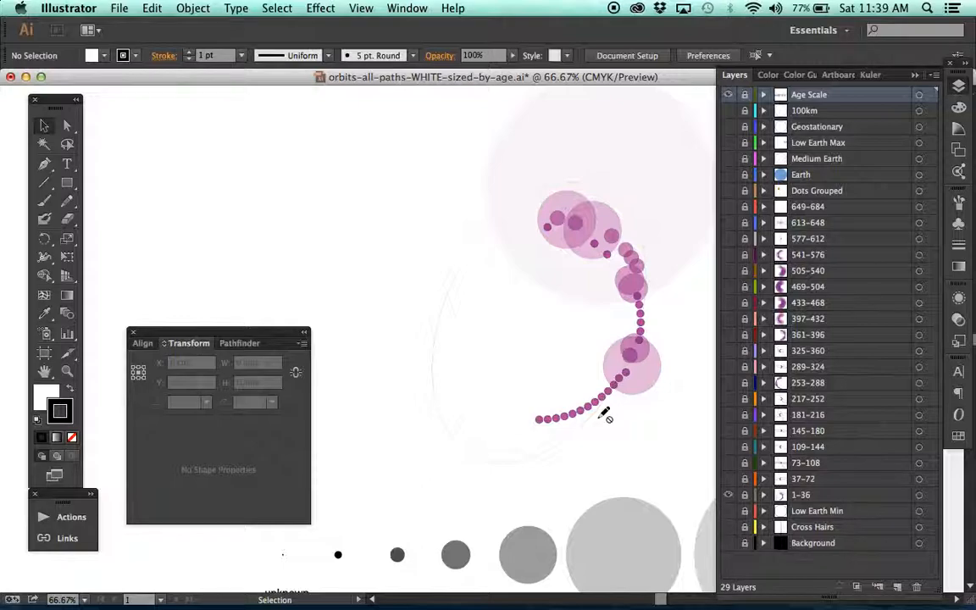
- Switch to Numbers and examine the launch date, age and Expected Lifetime columns of the satellite table
click(408, 585)
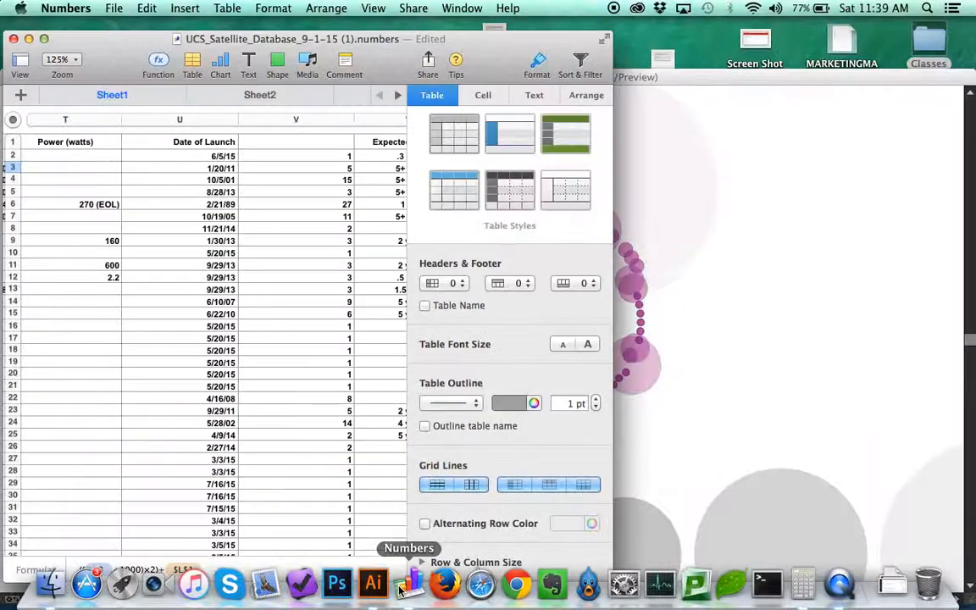
scroll(315, 289, right, 3)
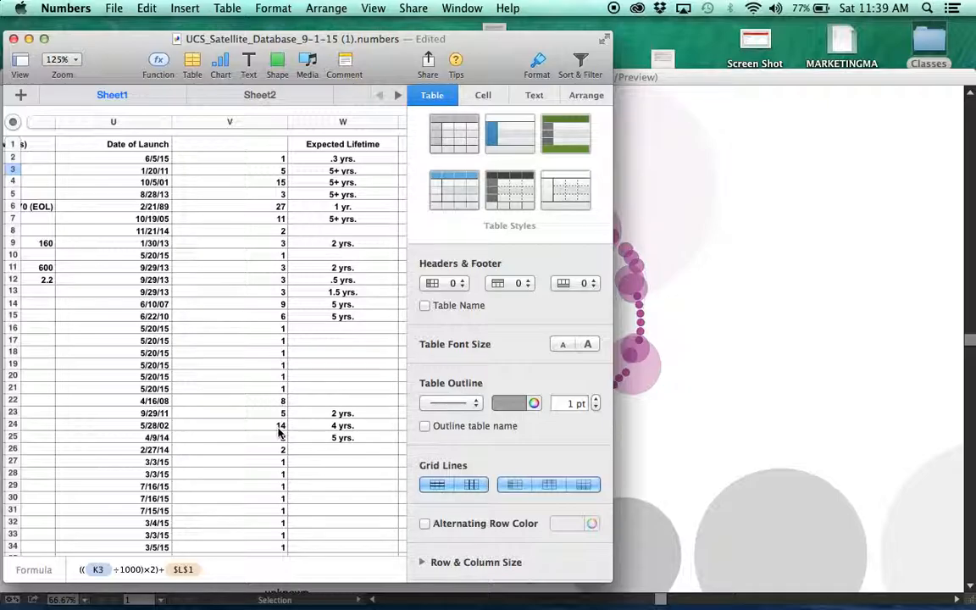
scroll(334, 368, down, 1)
scroll(333, 369, up, 1)
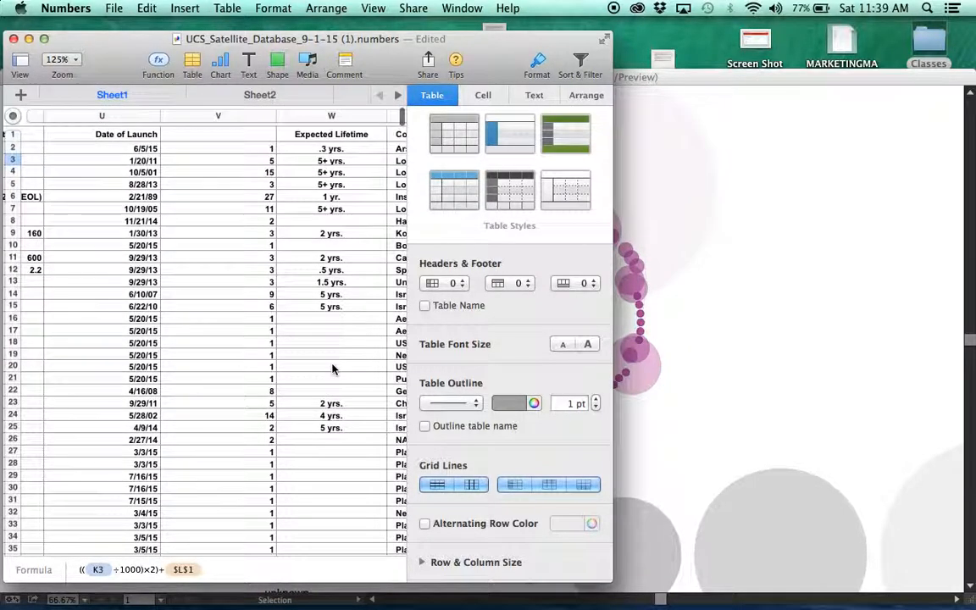
- Switch back to Illustrator and make the satellite layers from 37-72 up through 325-360 visible
click(733, 314)
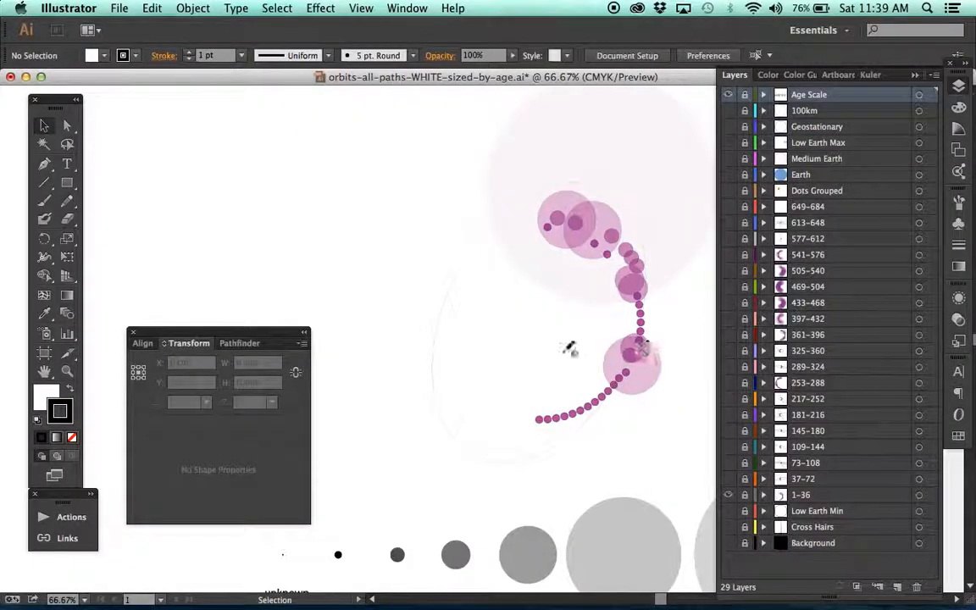
scroll(570, 349, right, 3)
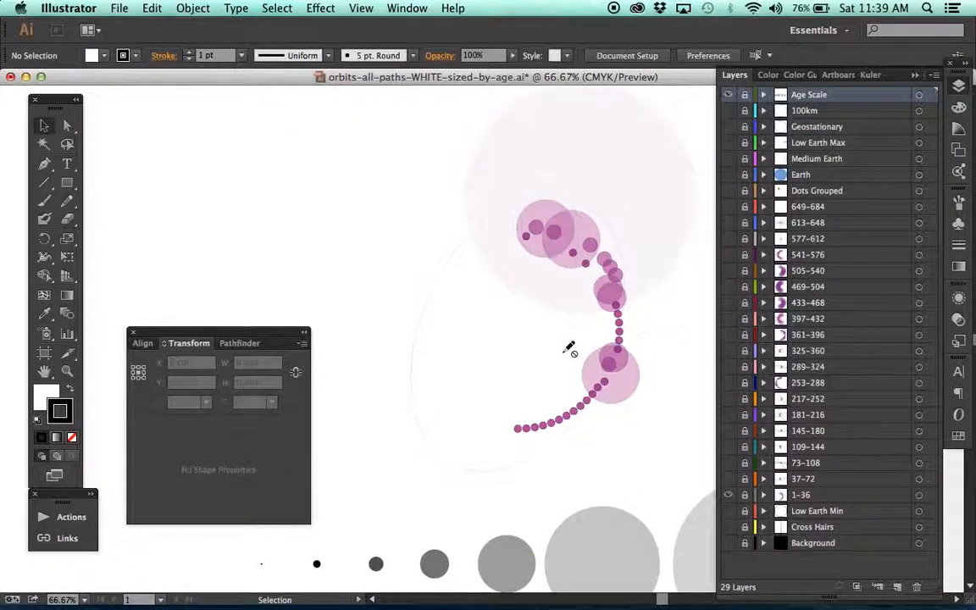
scroll(569, 349, right, 1)
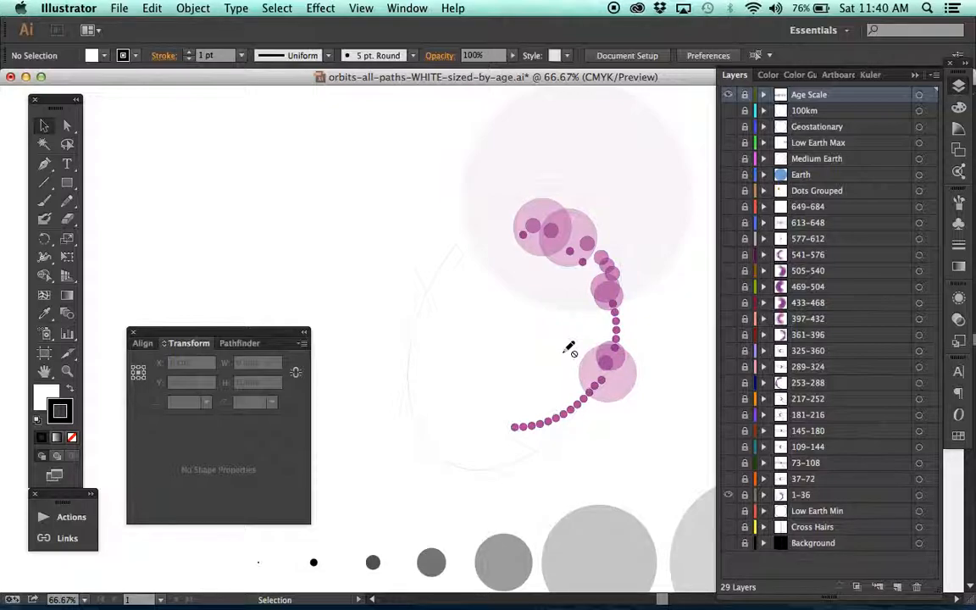
click(731, 481)
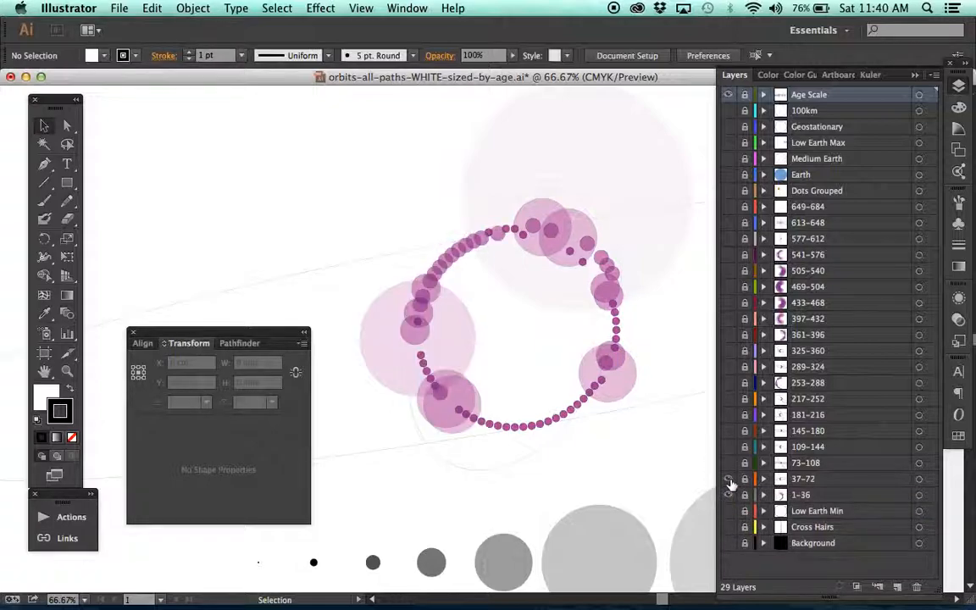
click(731, 463)
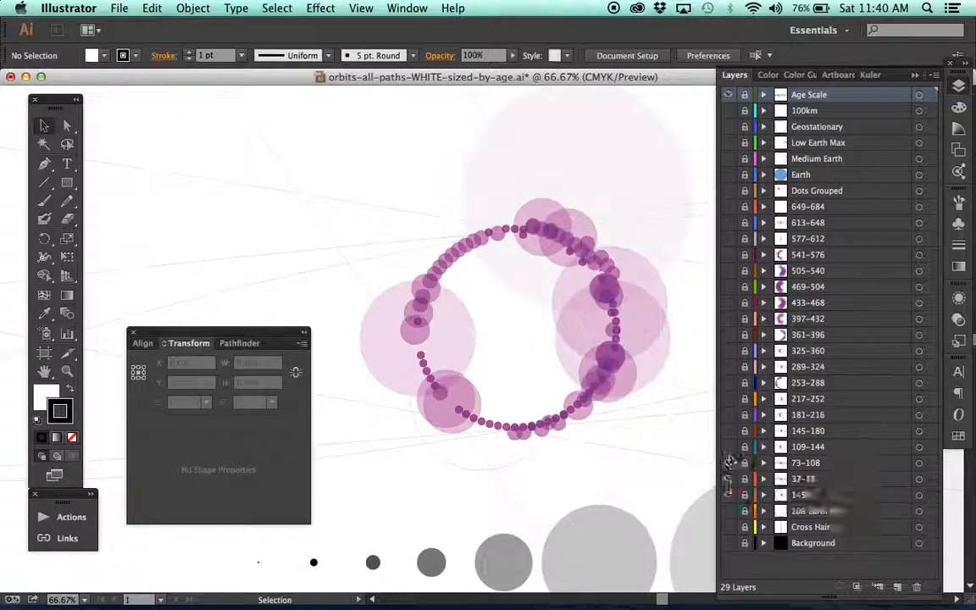
click(731, 447)
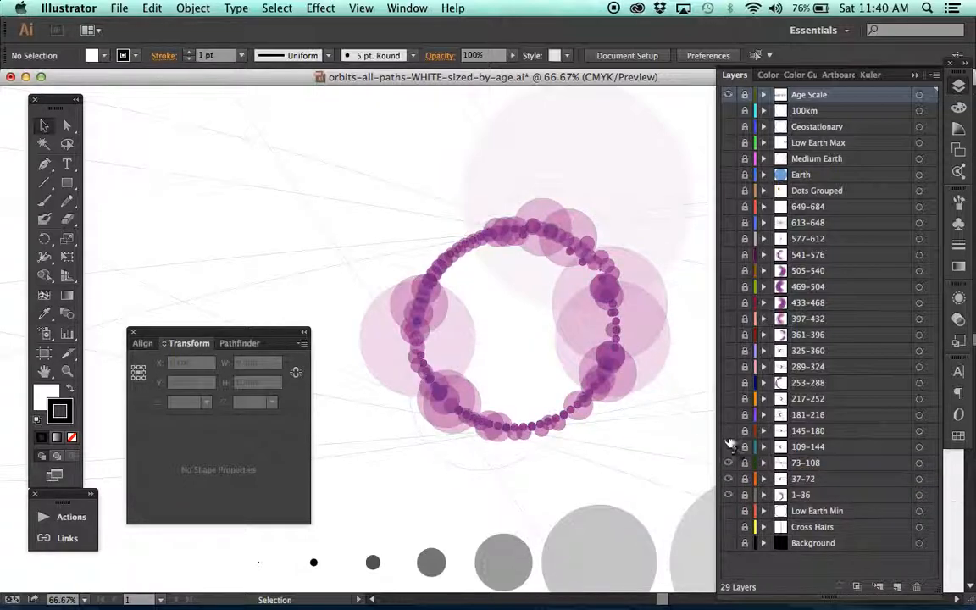
click(730, 432)
click(730, 414)
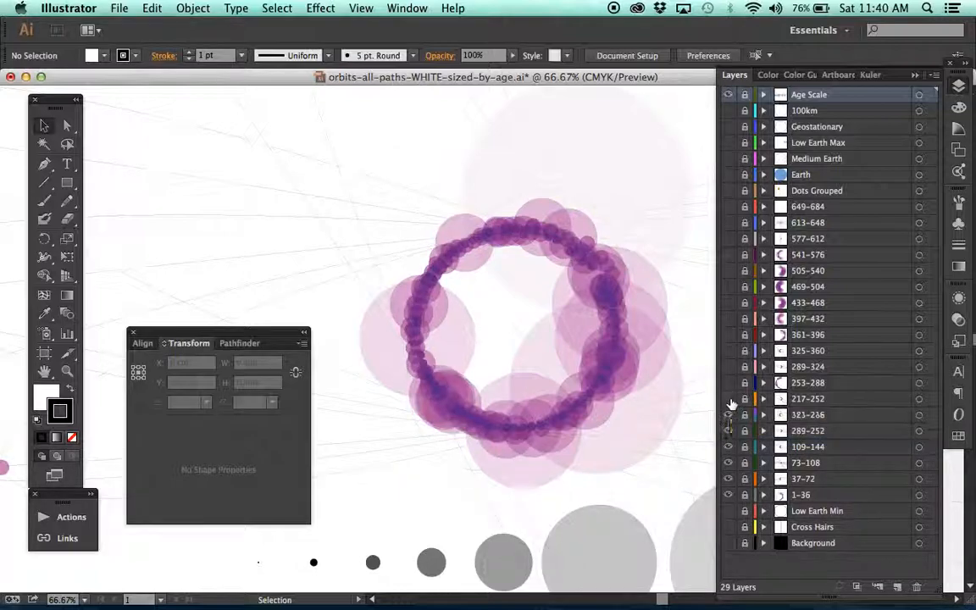
click(730, 398)
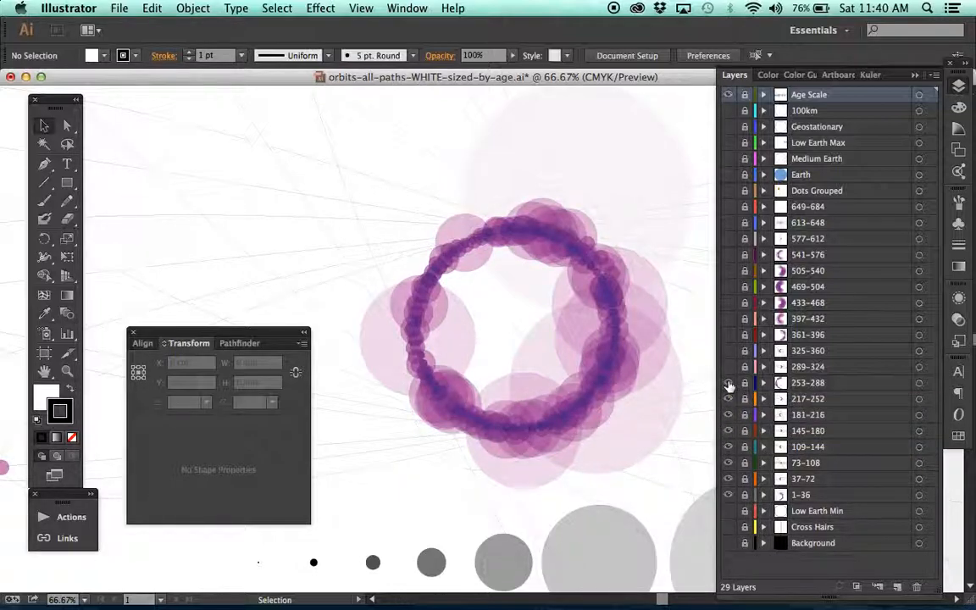
click(729, 383)
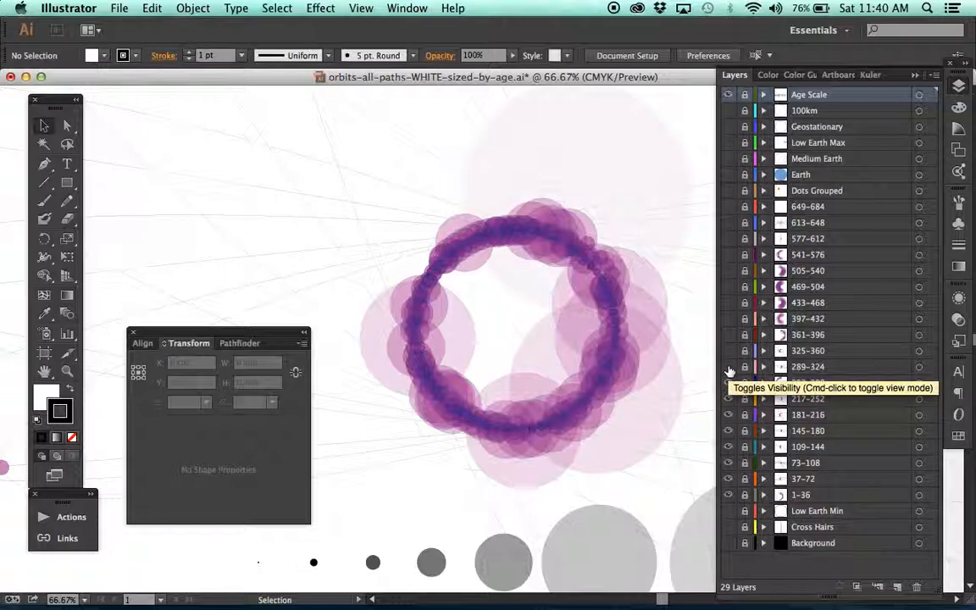
click(730, 367)
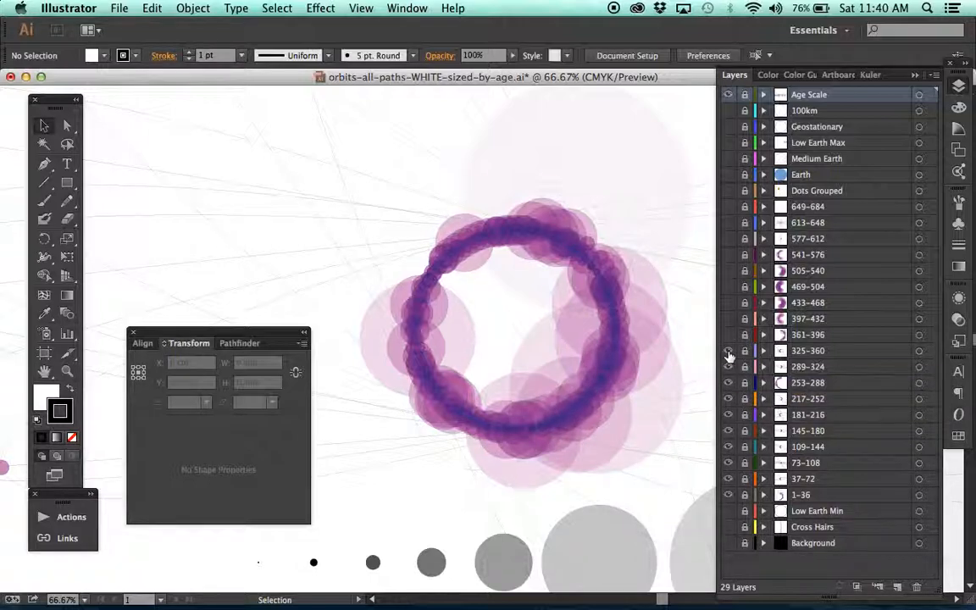
click(729, 352)
- Make the Medium Earth, Geostationary and 100km ring layers visible around the satellite orbits
key(super+minus)
key(super+minus)
key(super+minus)
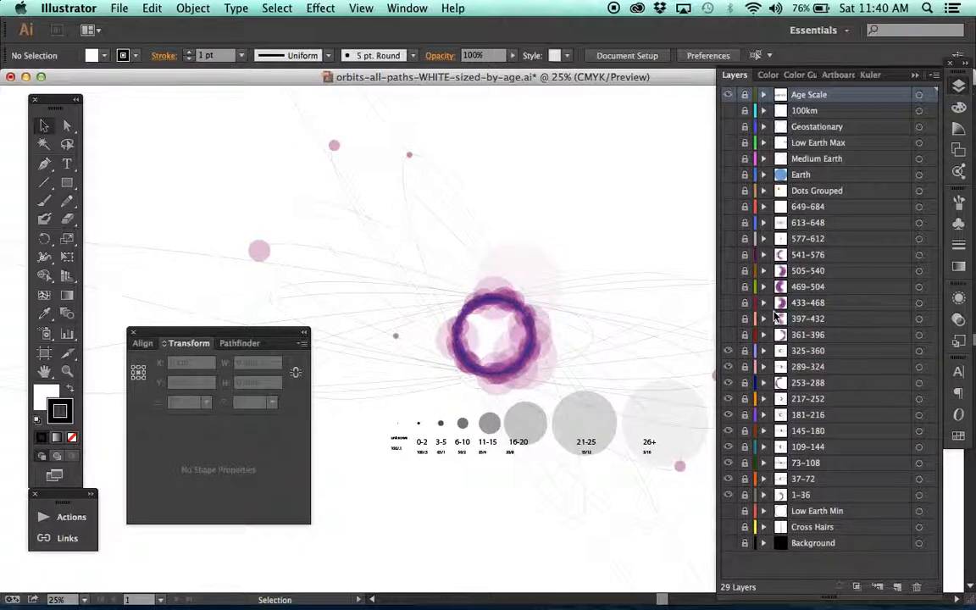
click(729, 159)
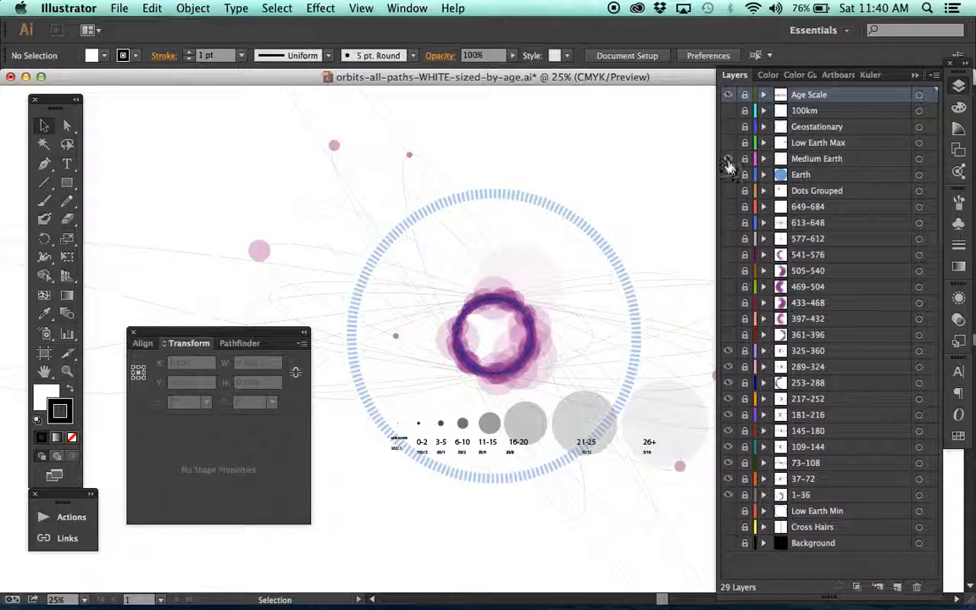
click(728, 126)
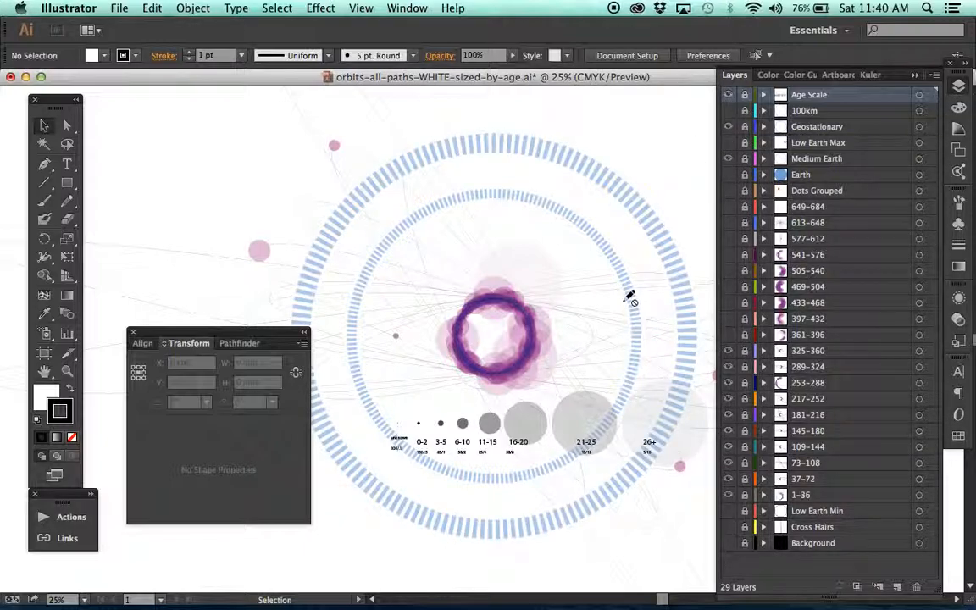
key(super+minus)
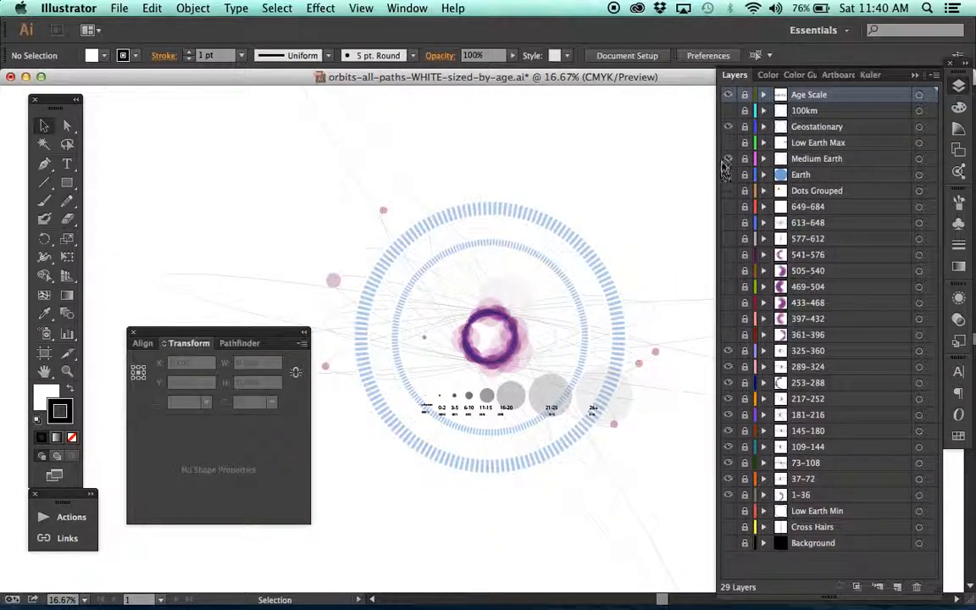
click(728, 111)
key(super+minus)
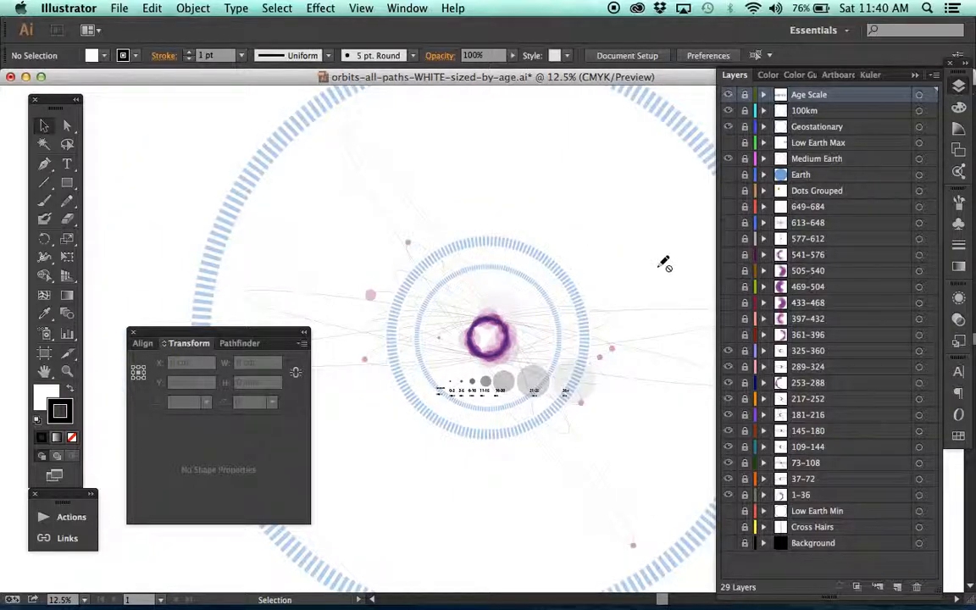
- Hide all tools and panels, then move the document window up and enlarge it downward to show the whole orbit diagram
key(Tab)
key(super+minus)
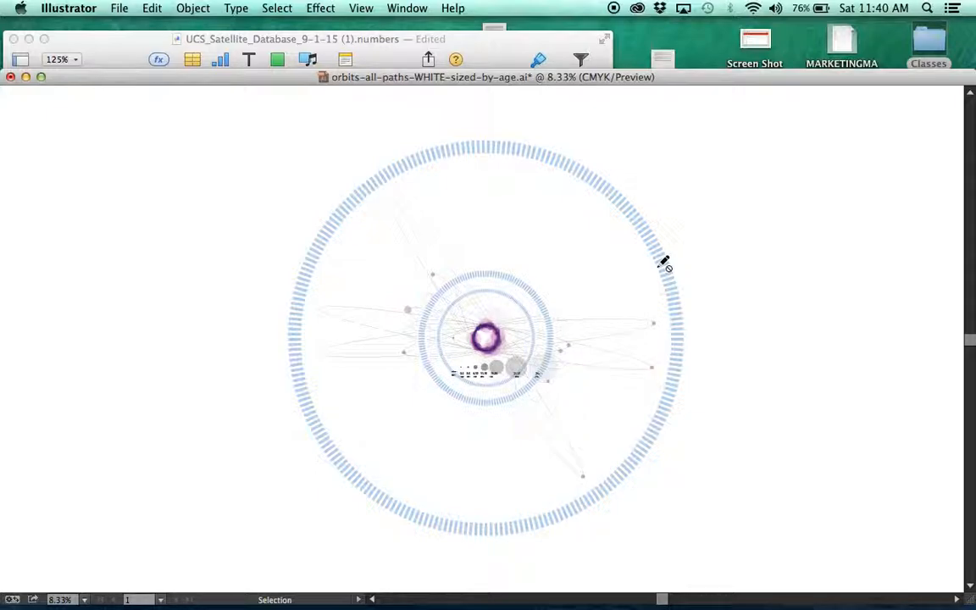
drag(578, 73, 577, 39)
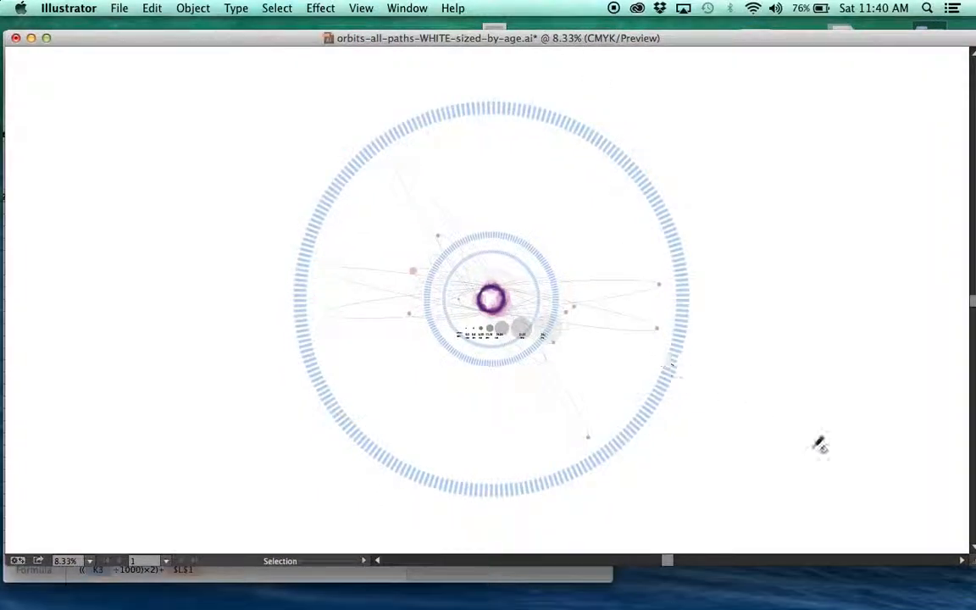
drag(966, 561, 966, 592)
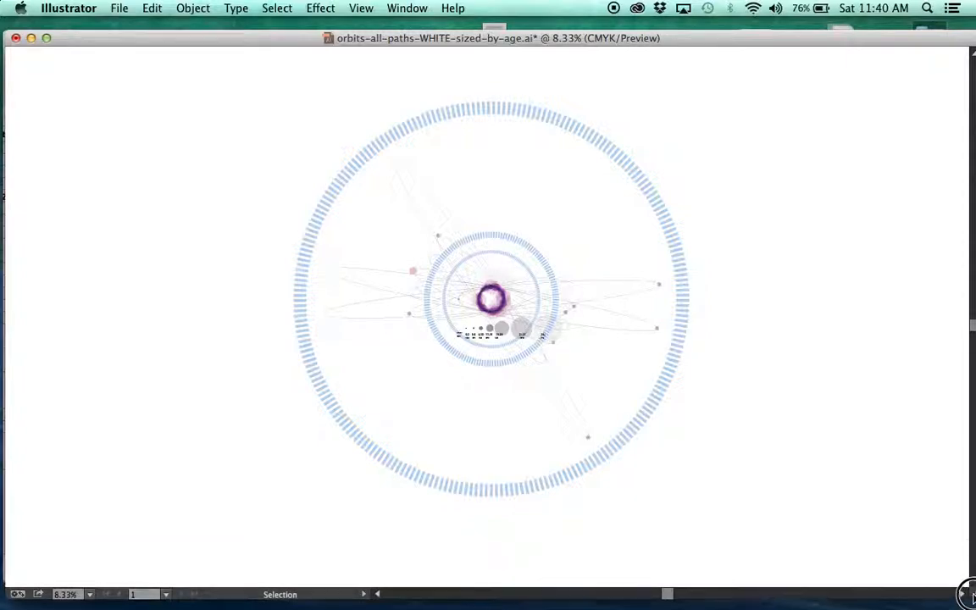
- Examine the orbit diagram from the outermost ring inward to the age scale and the dense central ring of satellite dots
key(super+equal)
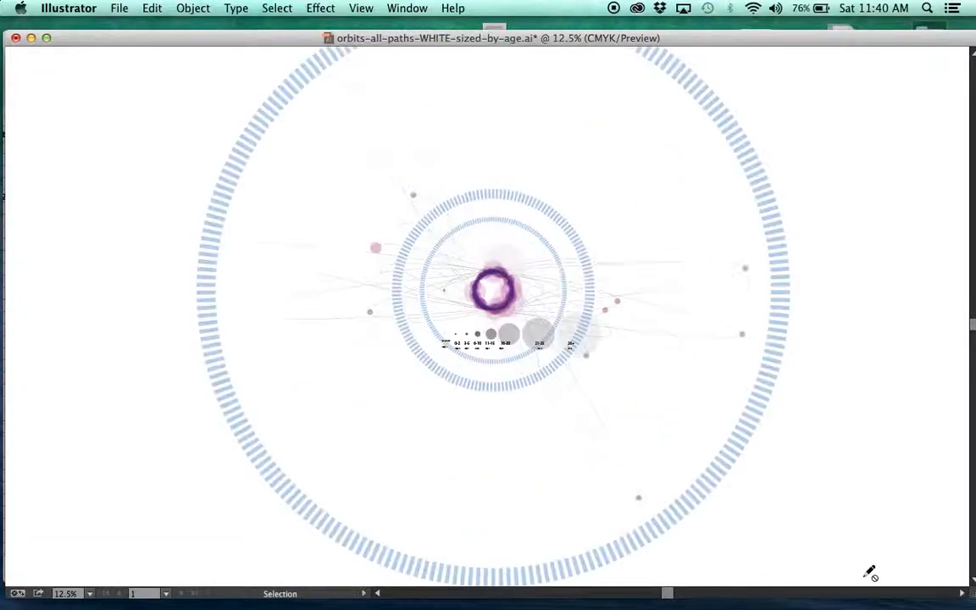
key(super+equal)
key(super+minus)
key(super+minus)
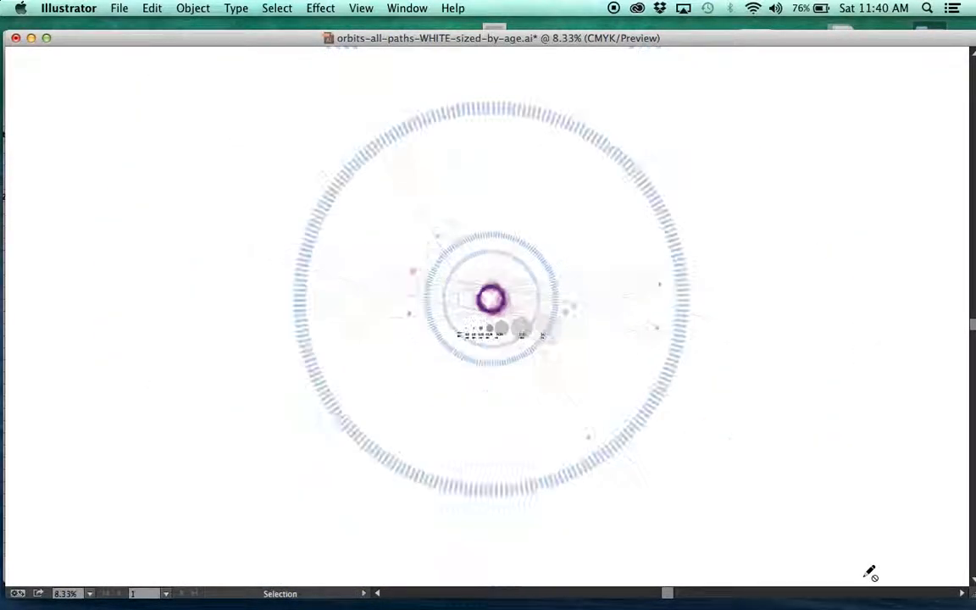
key(super+equal)
key(super+equal)
key(super+equal)
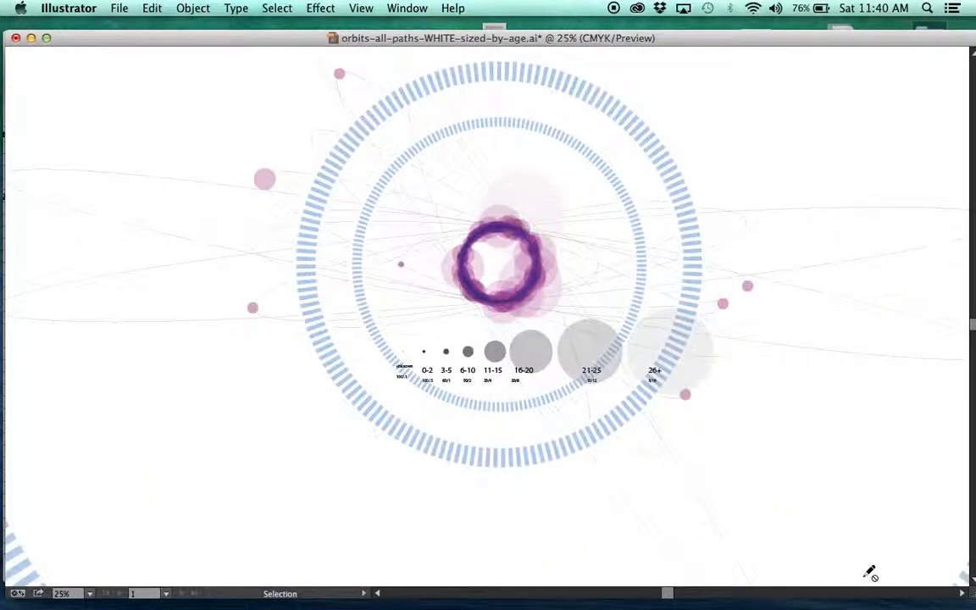
scroll(715, 469, up, 2)
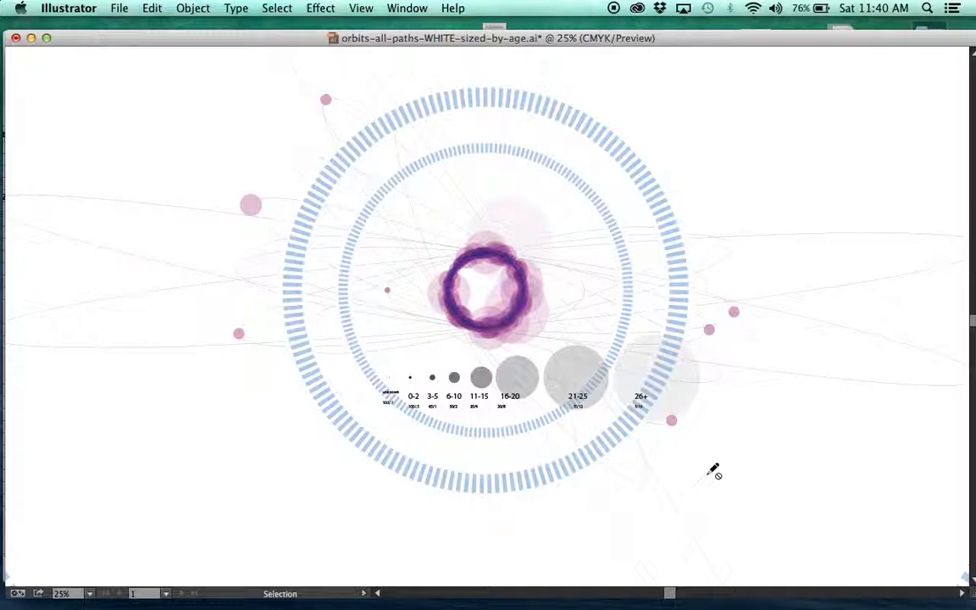
key(super+equal)
key(super+equal)
key(super+equal)
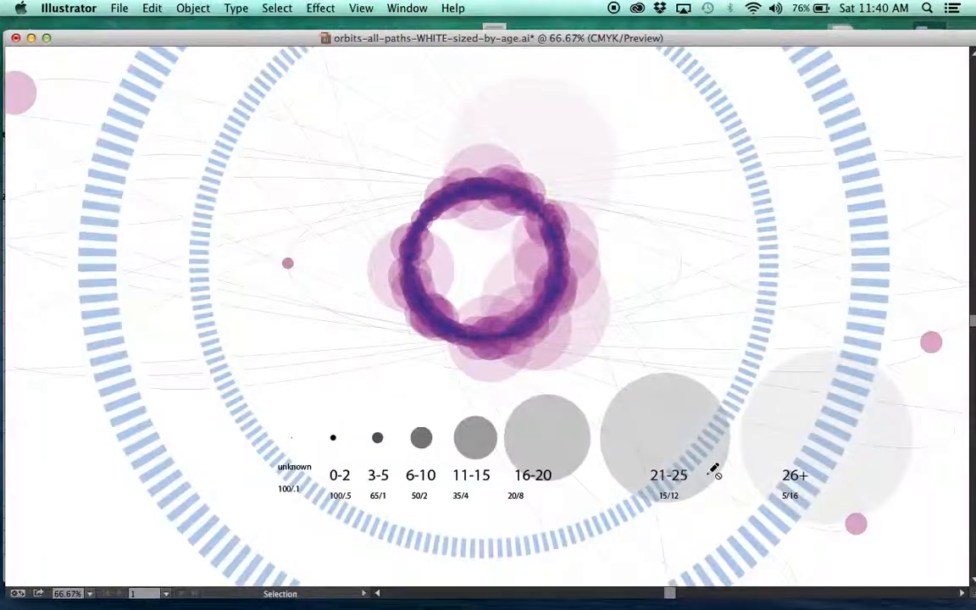
key(super+equal)
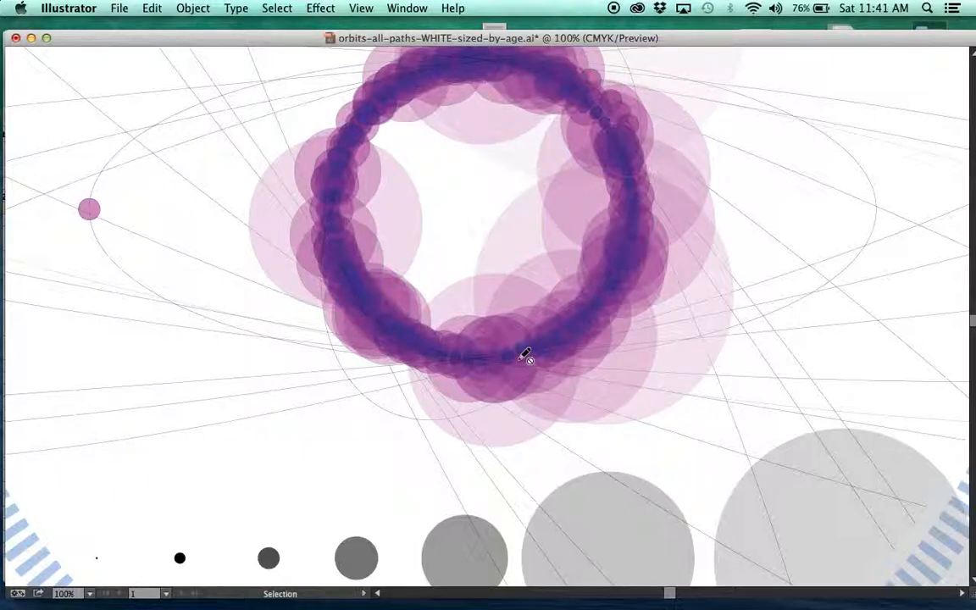
- Show the tools and panels while viewing the central dots and age scale, and hide them again with the diagram at 25%
key(Tab)
scroll(553, 252, up, 5)
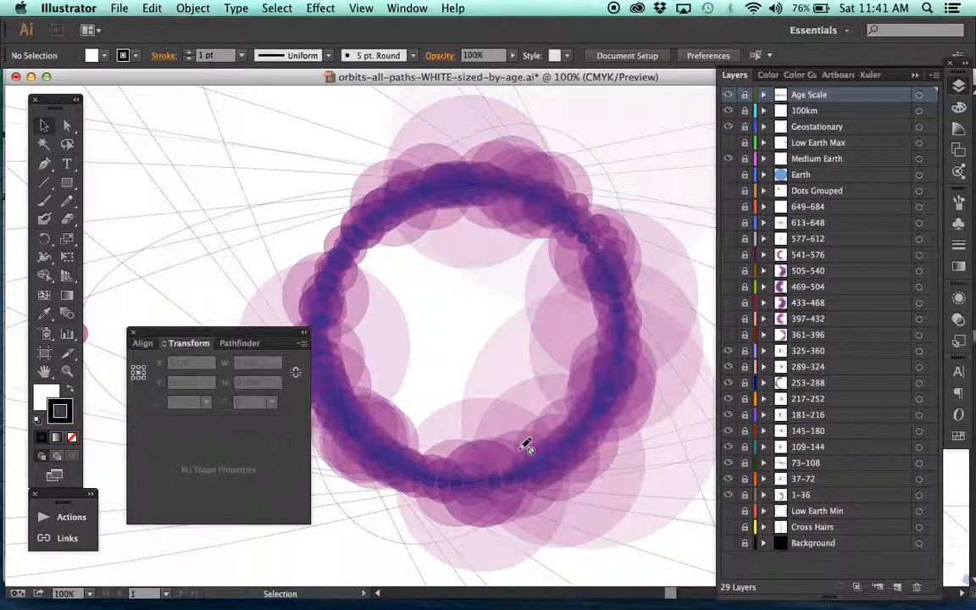
key(super+minus)
key(super+minus)
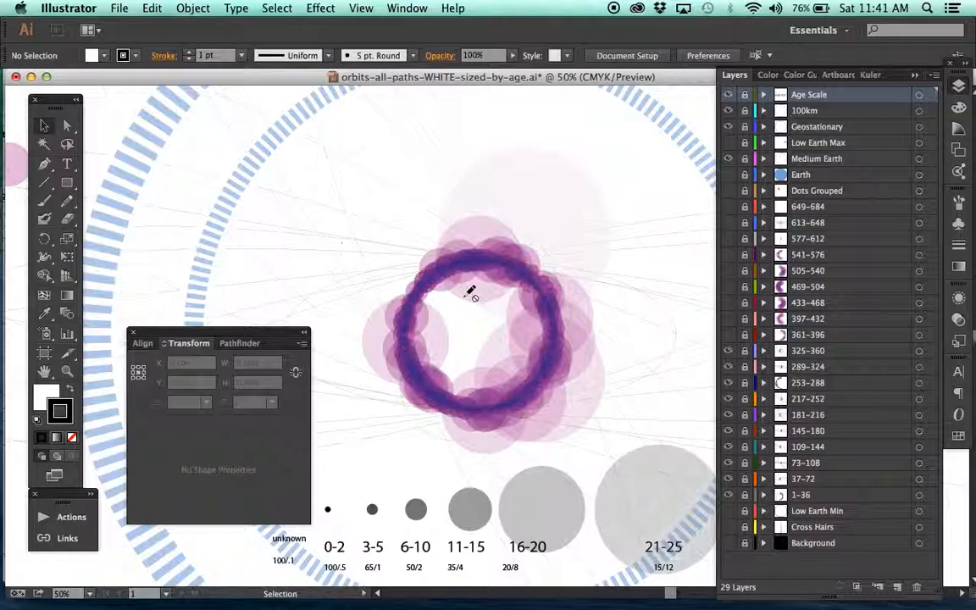
key(super+minus)
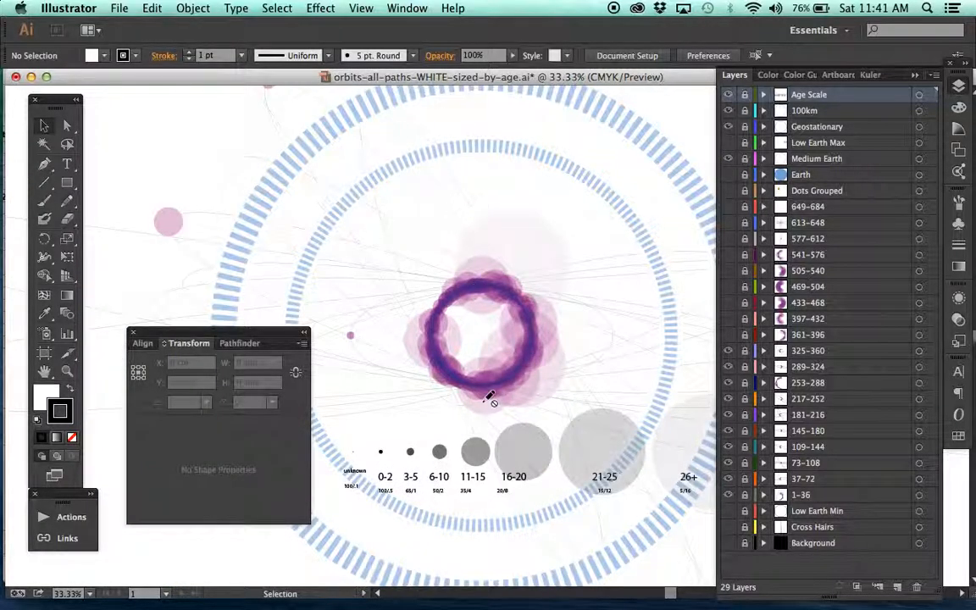
scroll(490, 396, down, 1)
key(super+minus)
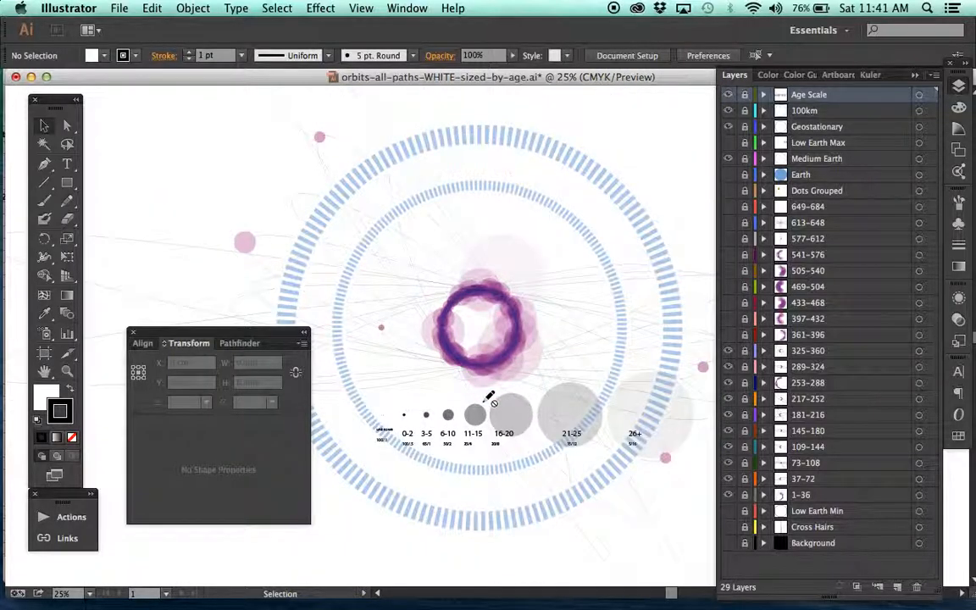
key(Tab)
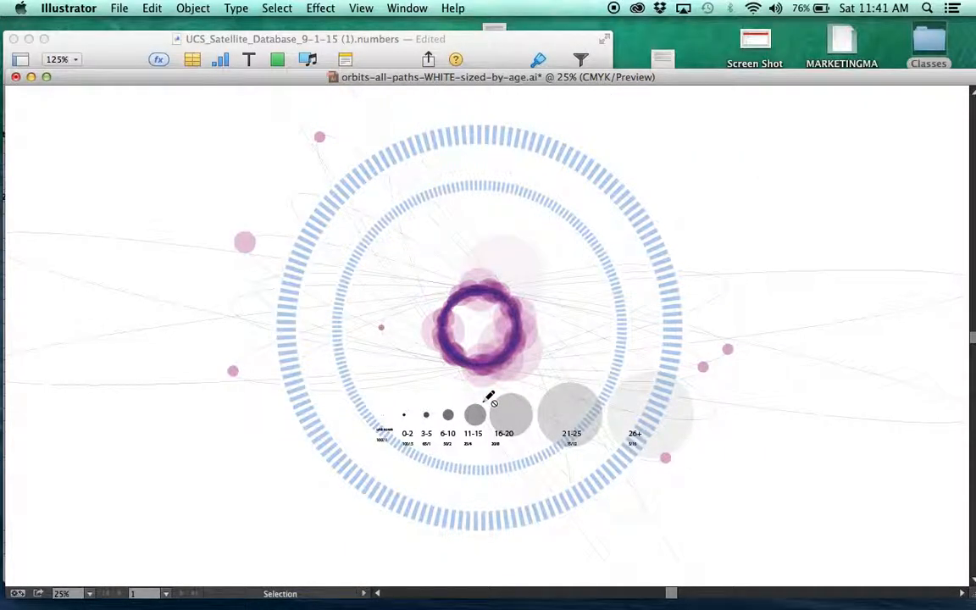
- Examine the blue orbit rings and long elliptical paths outward until the whole diagram is in view at 8.33%
key(super+minus)
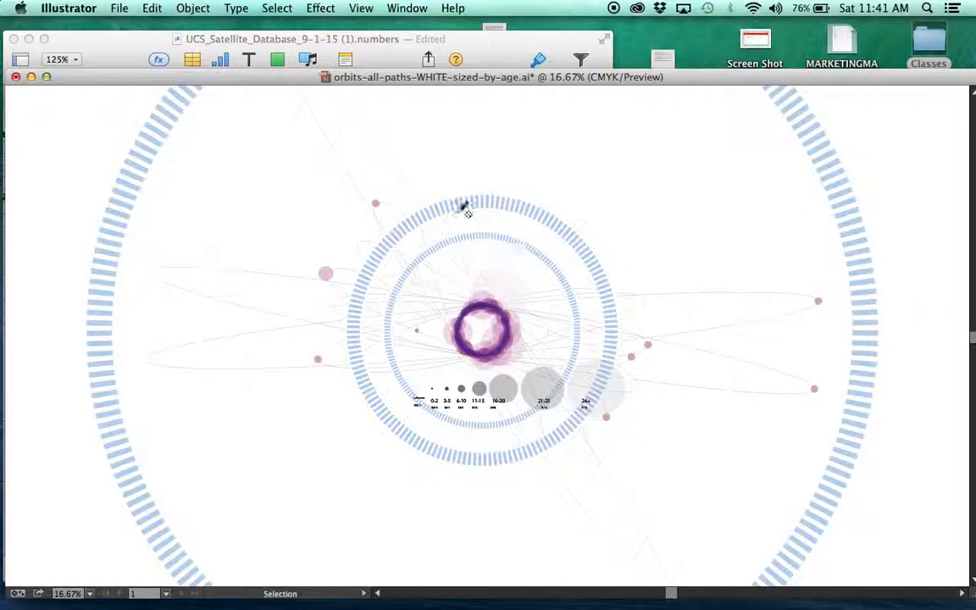
scroll(427, 284, up, 1)
scroll(427, 284, left, 1)
scroll(432, 281, up, 2)
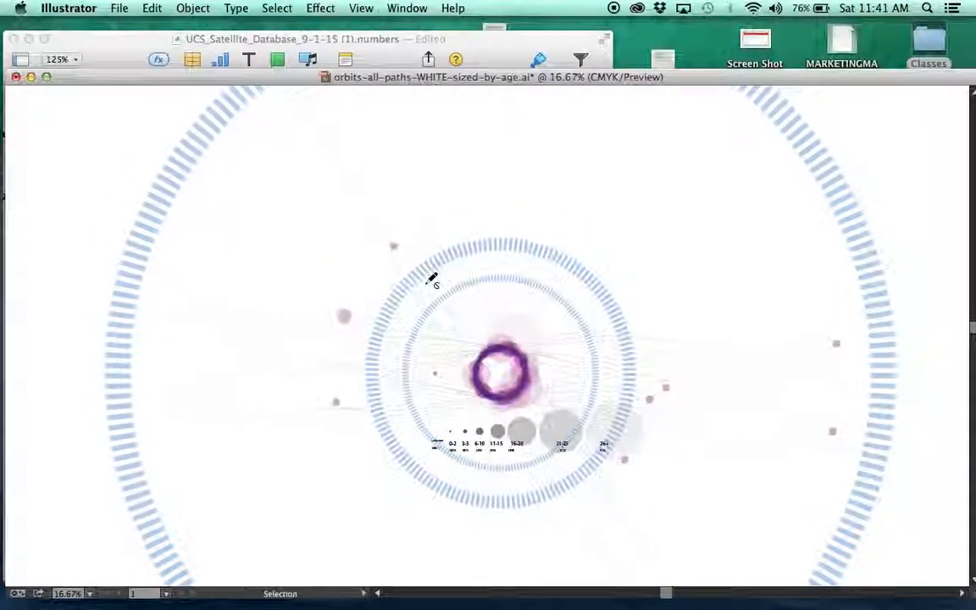
key(super+minus)
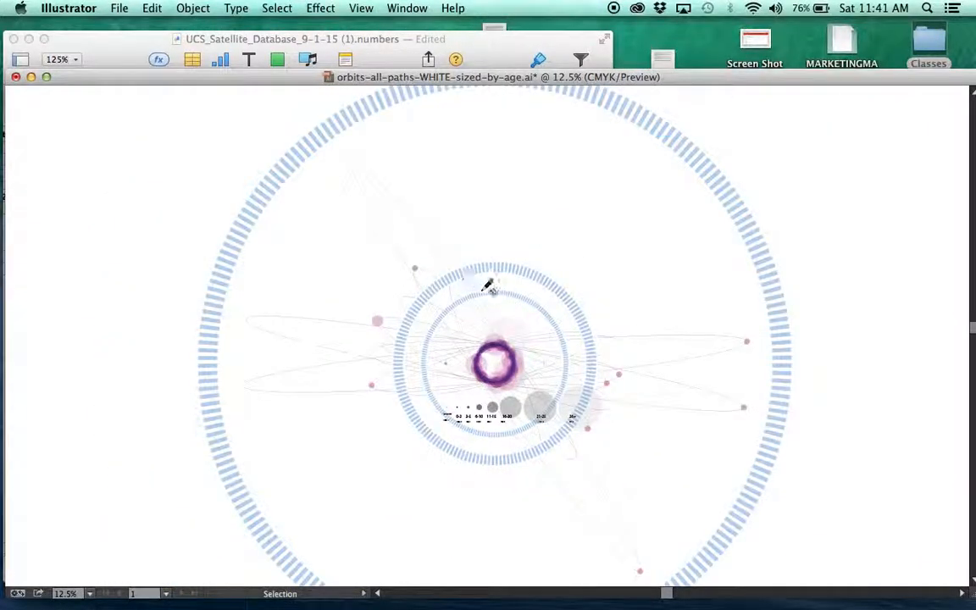
key(super+minus)
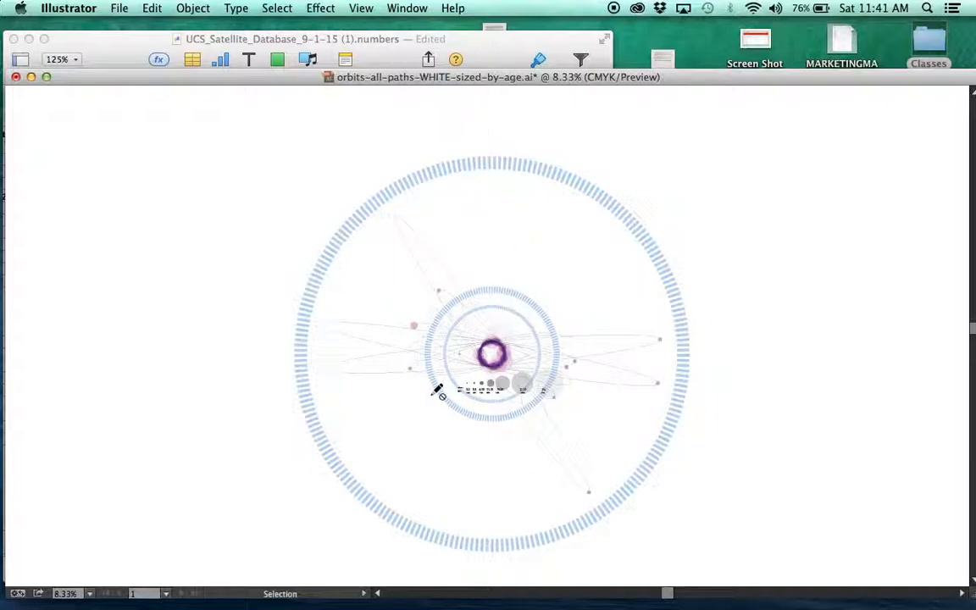
- Compare the overlapping satellite dots around the centre with the age scale from unknown to 26+ at 50% magnification
key(super+equal)
key(super+equal)
key(super+equal)
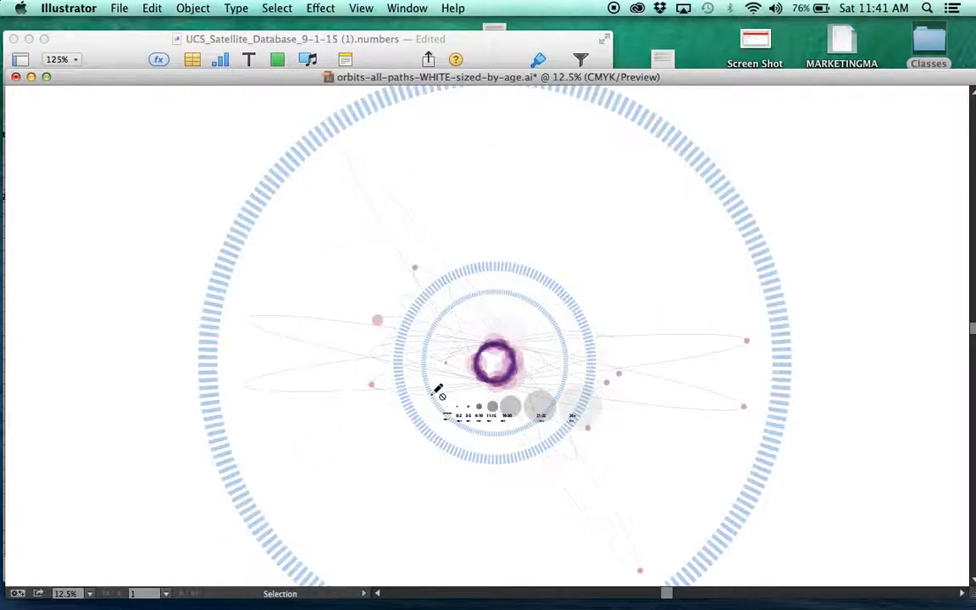
key(super+equal)
key(super+equal)
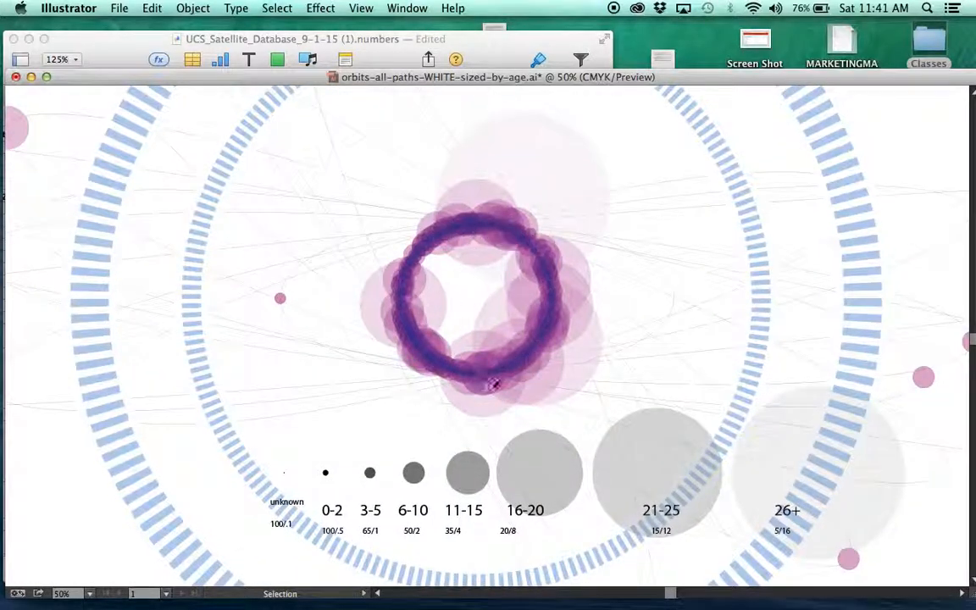
scroll(498, 388, down, 2)
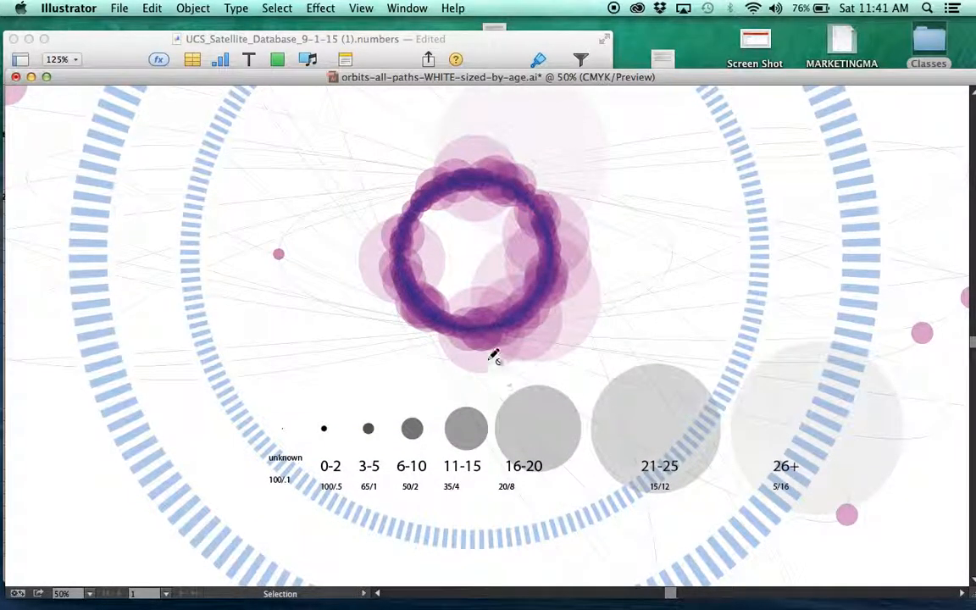
scroll(495, 358, up, 3)
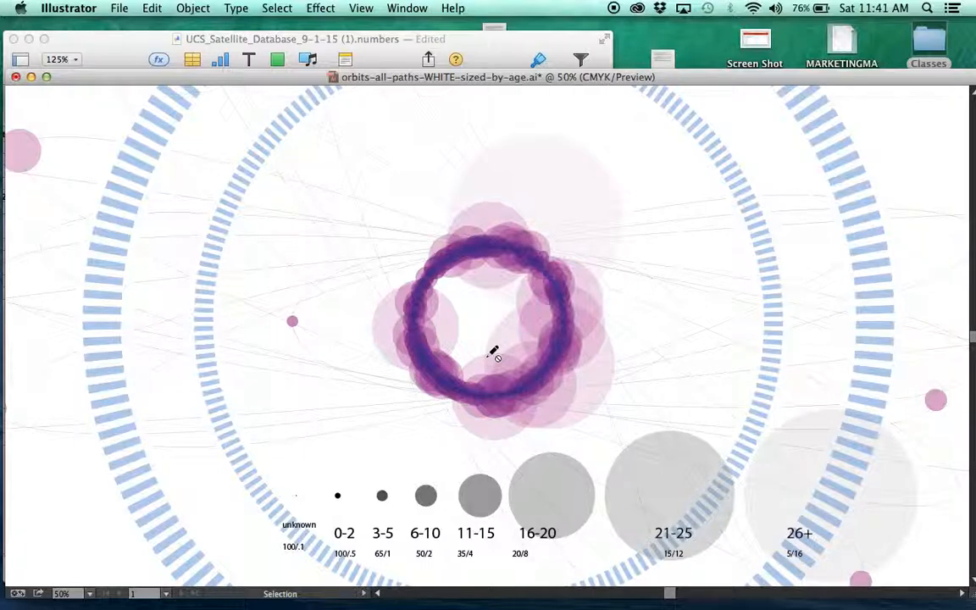
scroll(489, 356, right, 1)
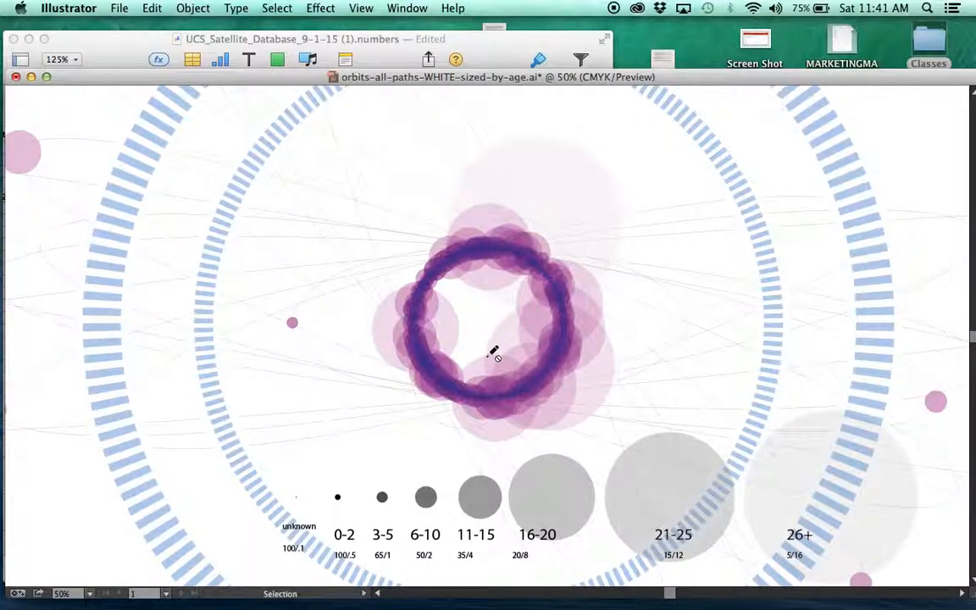